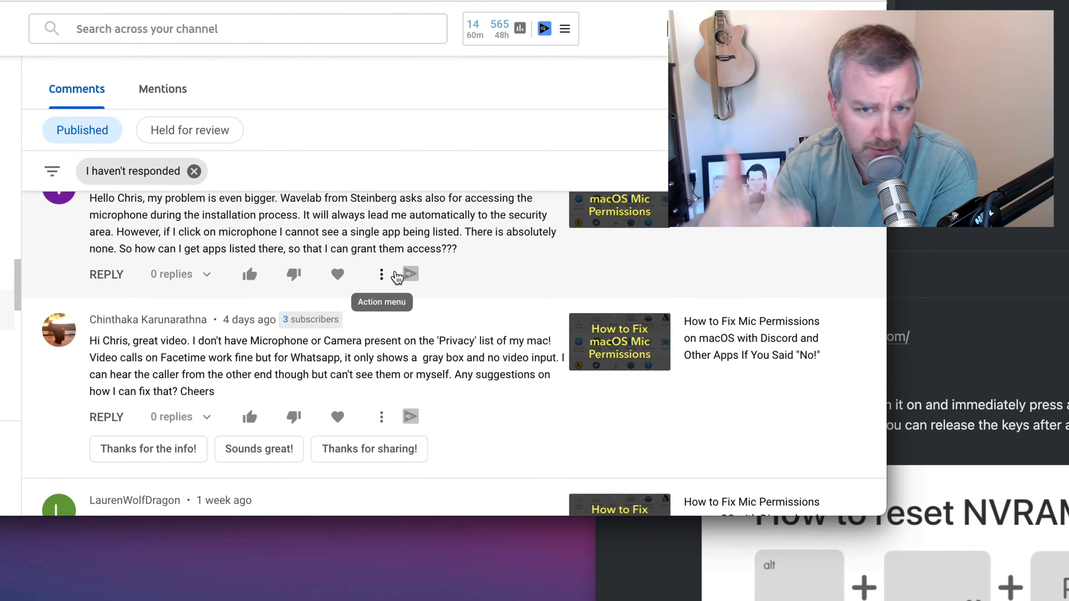
# Step: Read through the unanswered viewer comments about missing microphone and camera permissions on macOS
pyautogui.scroll(-10, 397, 277)
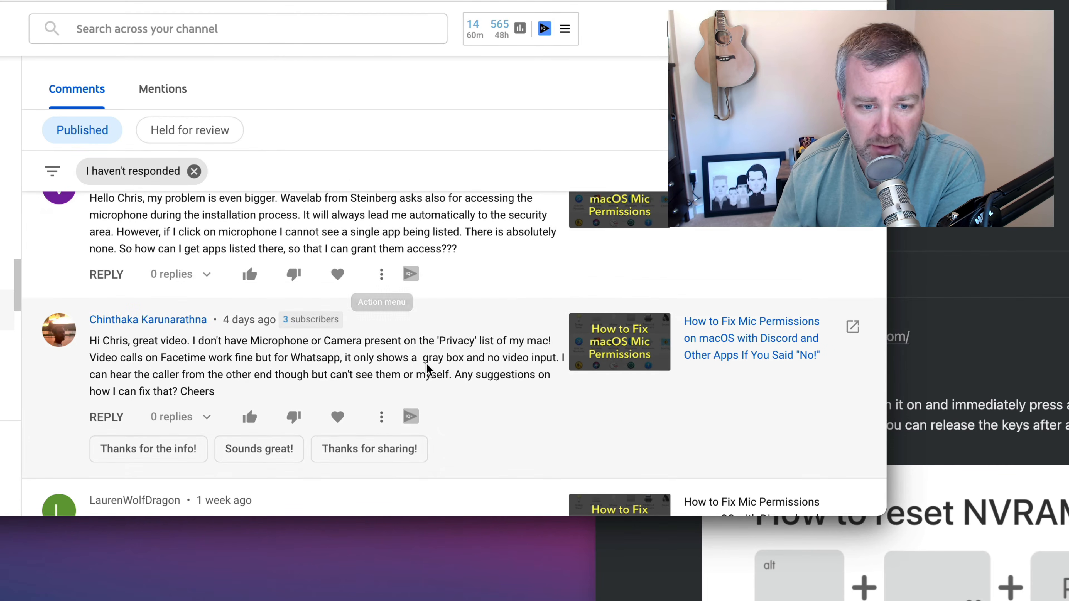
pyautogui.scroll(-7, 429, 370)
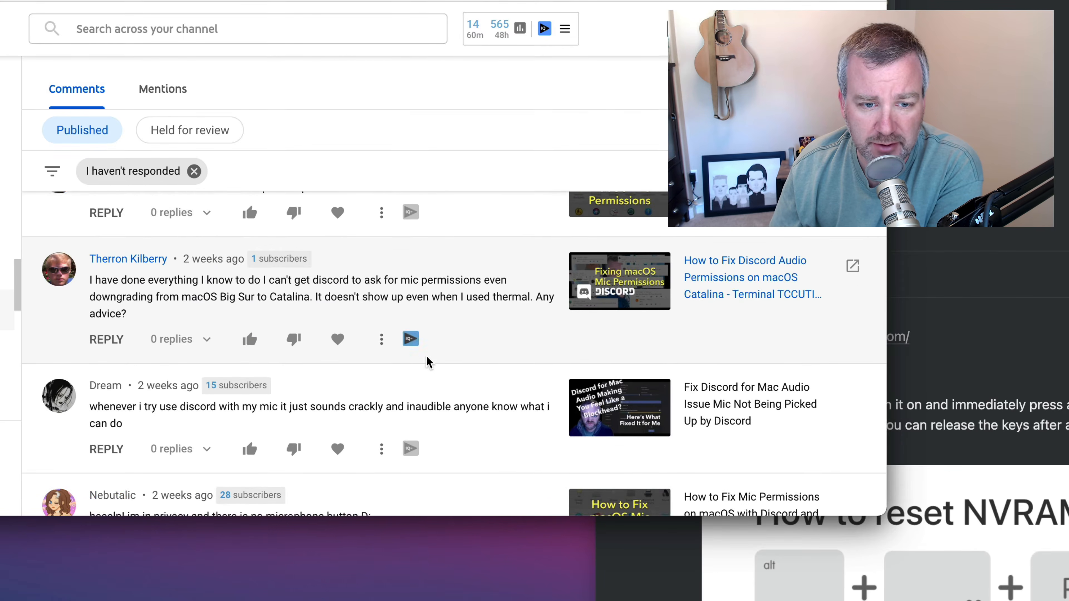
pyautogui.scroll(-10, 438, 399)
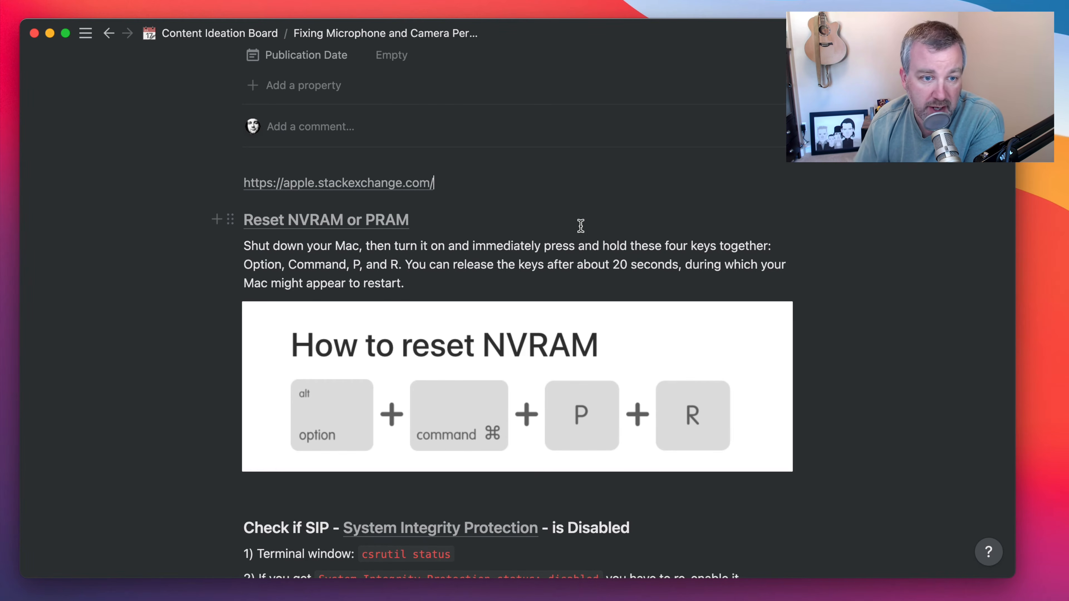
# Step: Follow the notes to the System Integrity Protection check, open Terminal and run csrutil status
pyautogui.scroll(-2, 580, 226)
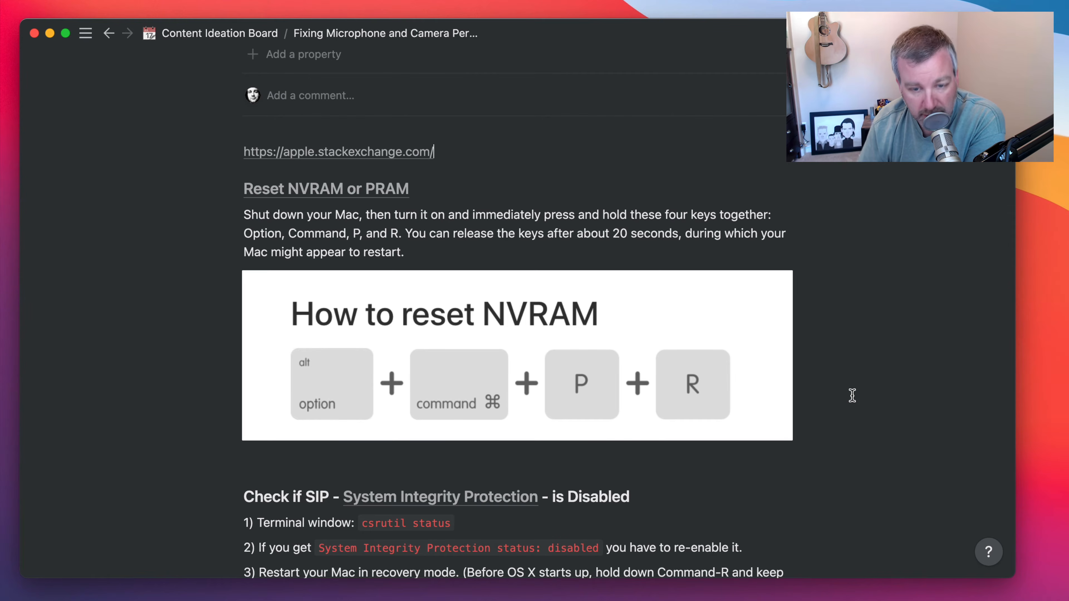
pyautogui.scroll(-8, 839, 403)
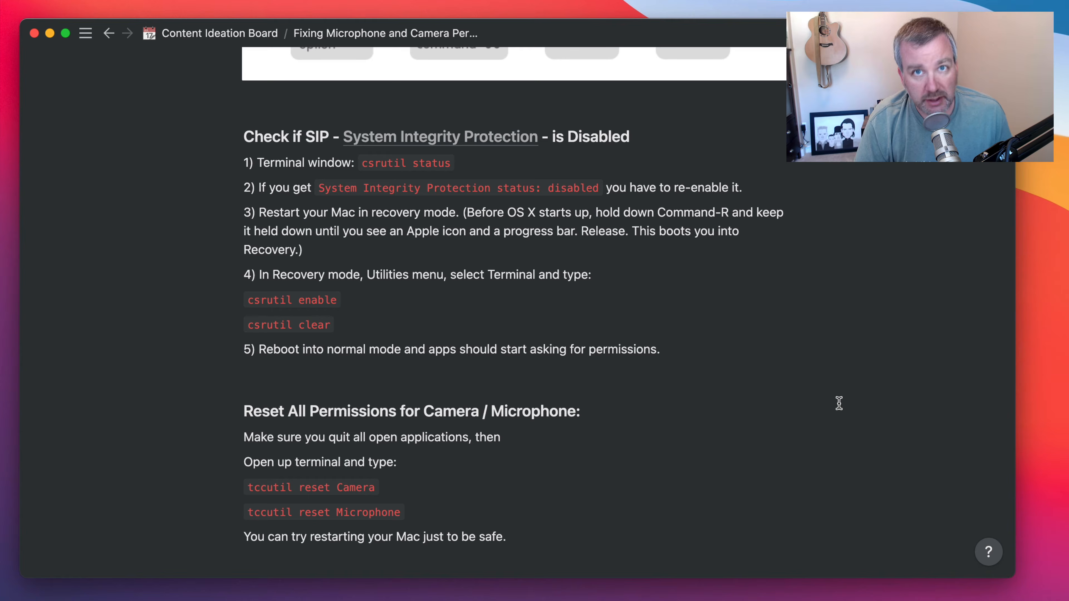
pyautogui.press('super+space')
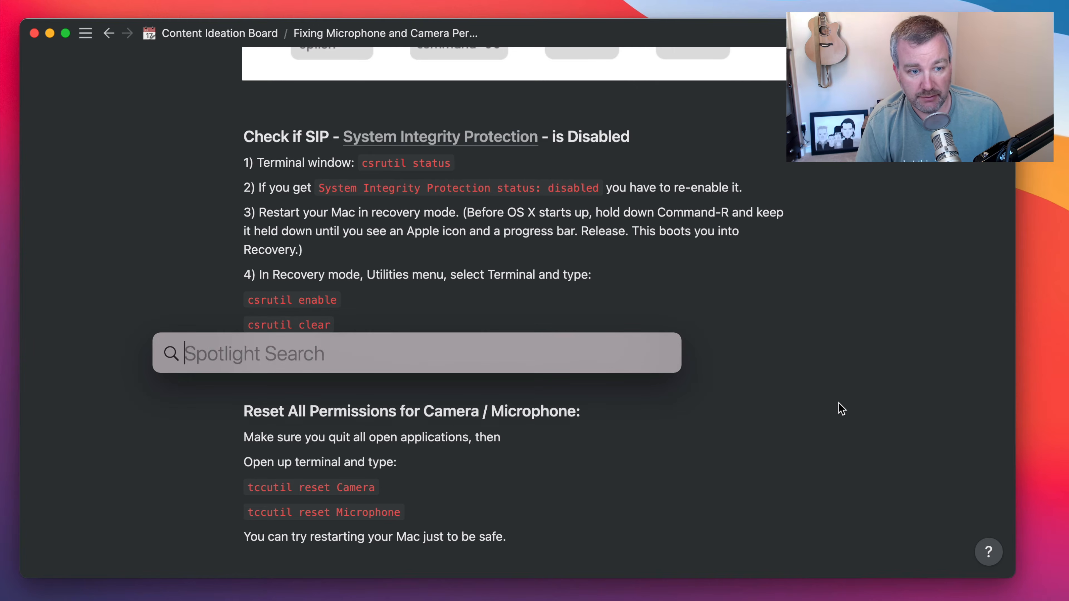
pyautogui.write('terminal')
pyautogui.press('Escape')
pyautogui.press('Escape')
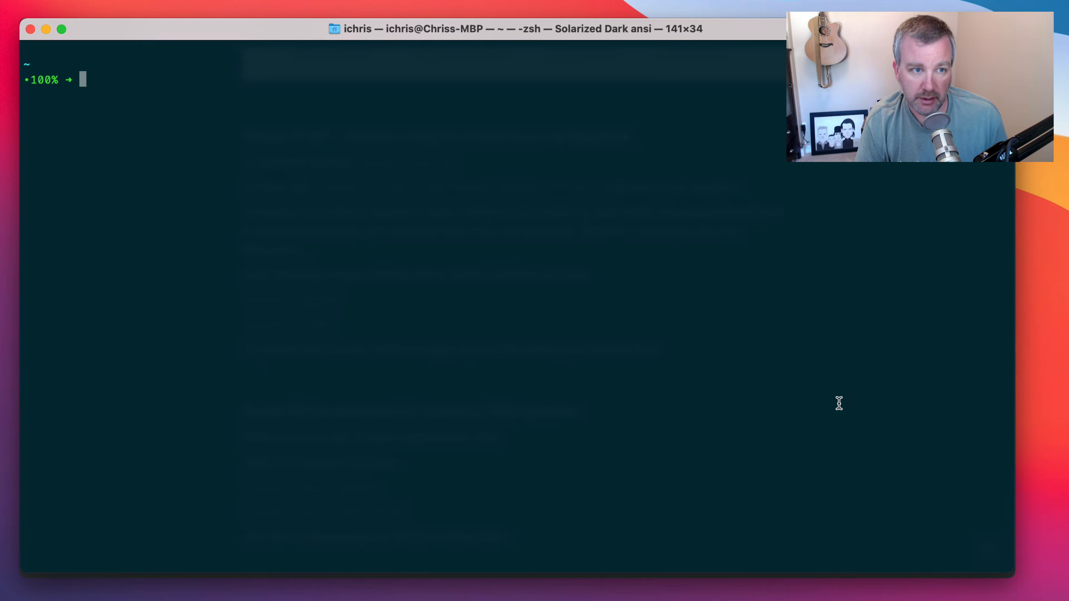
pyautogui.write('csr')
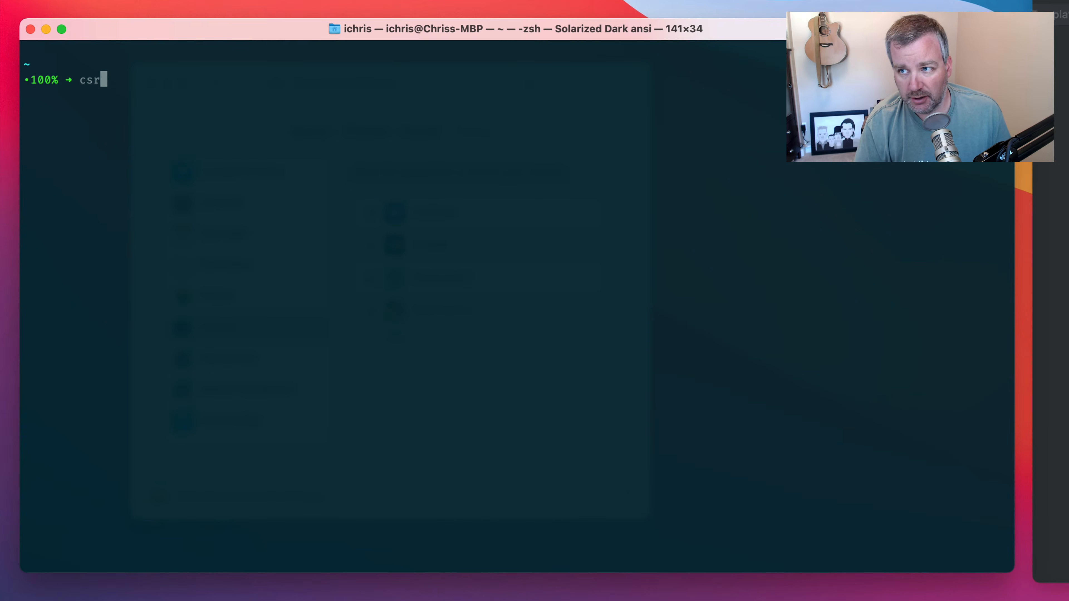
pyautogui.write('util status')
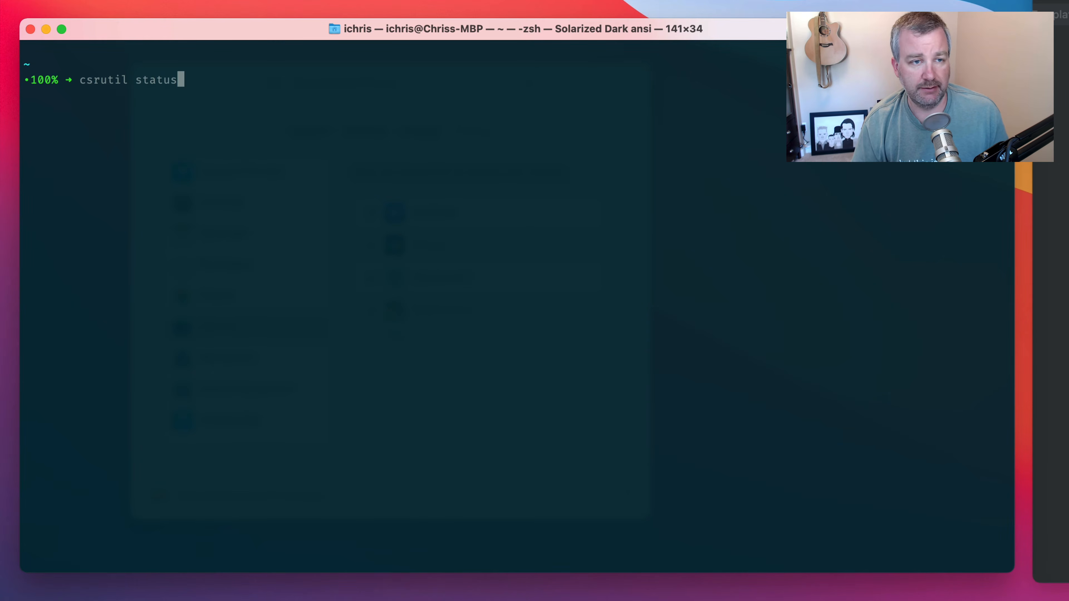
pyautogui.press('Return')
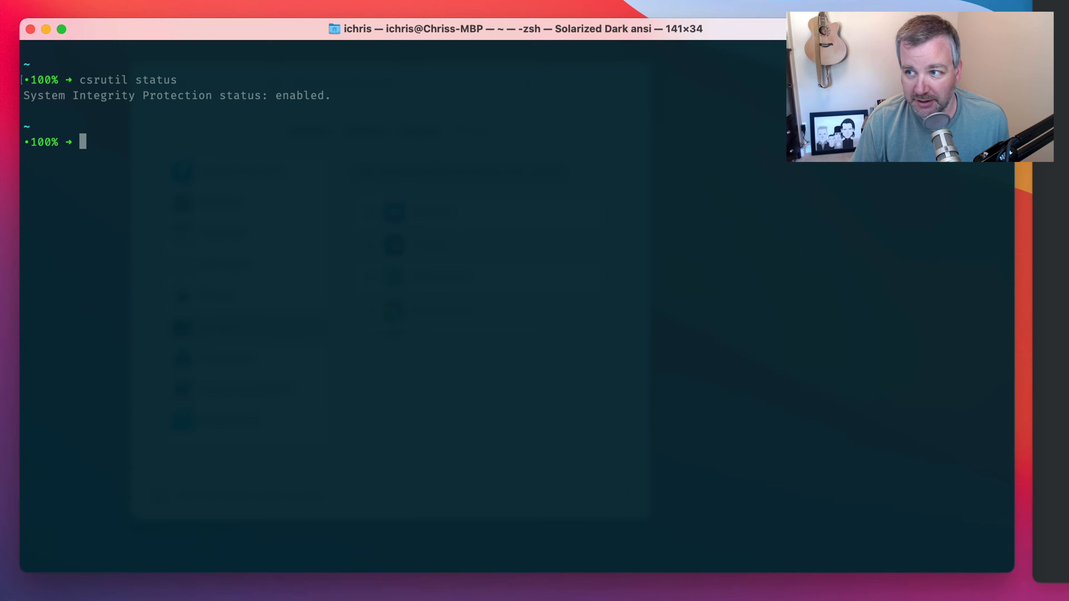
# Step: Return to the notes and review the instructions for re-enabling SIP, resetting camera and microphone permissions, and removing com.apple.TCC
pyautogui.press('super+Tab')
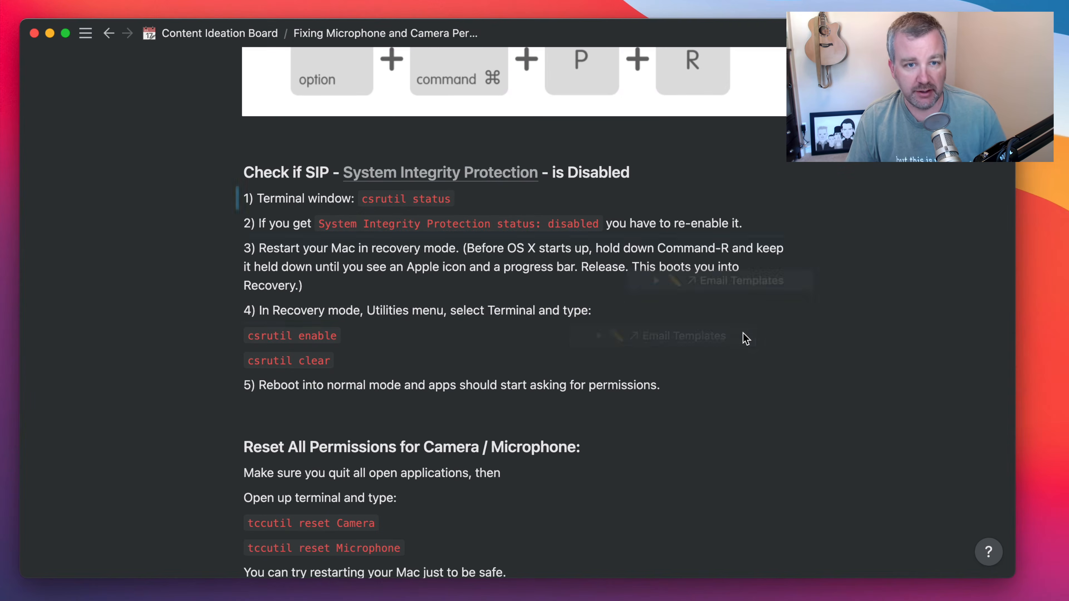
pyautogui.scroll(-3, 769, 385)
pyautogui.moveTo(768, 388); pyautogui.dragTo(180, 418)
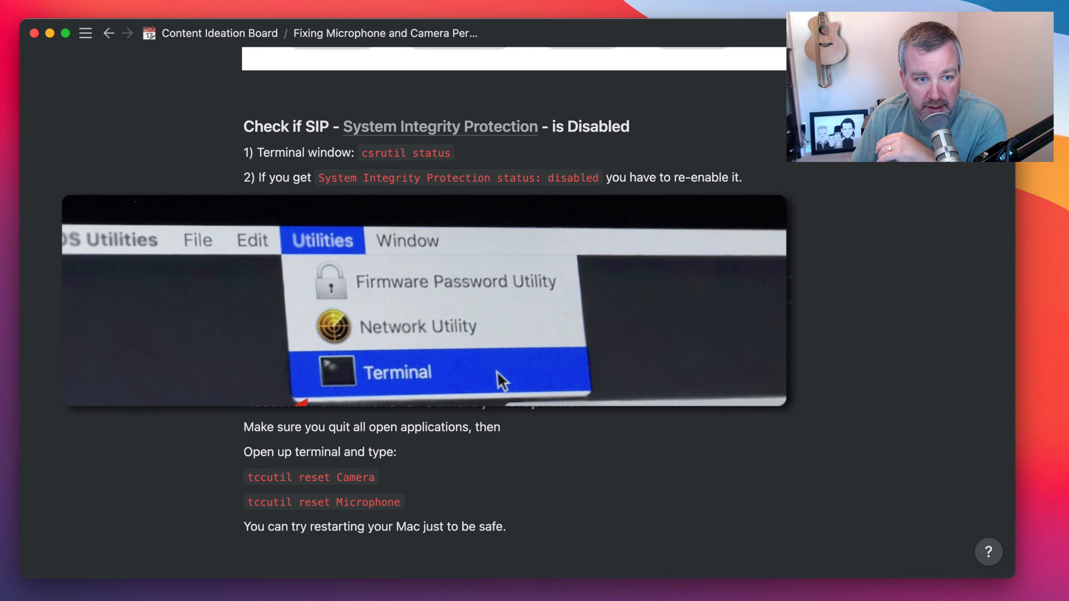
pyautogui.moveTo(429, 309); pyautogui.dragTo(36, 335)
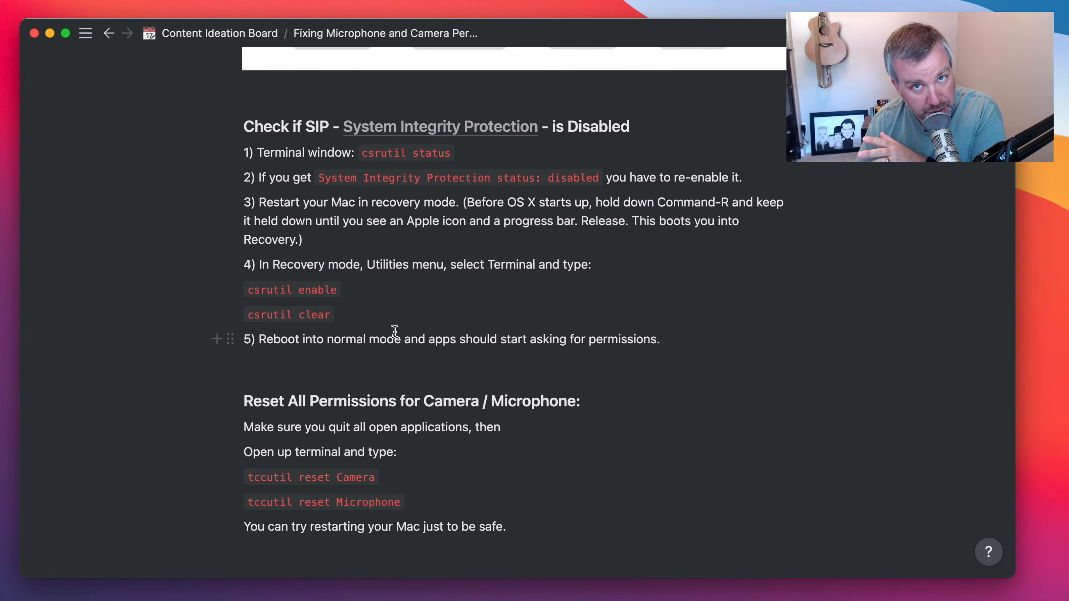
pyautogui.scroll(-5, 616, 358)
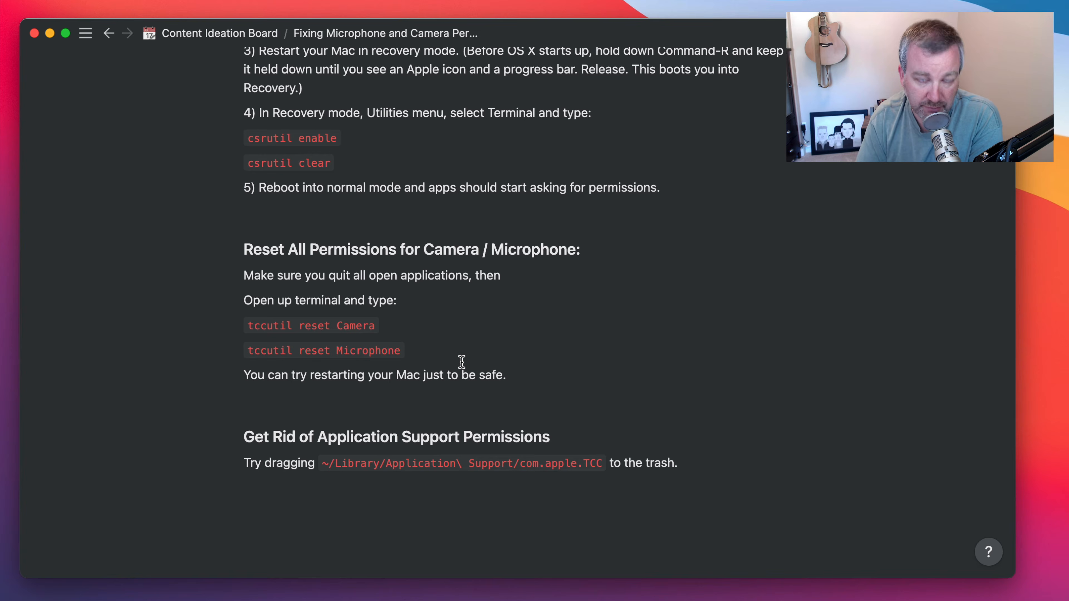
pyautogui.scroll(-2, 462, 362)
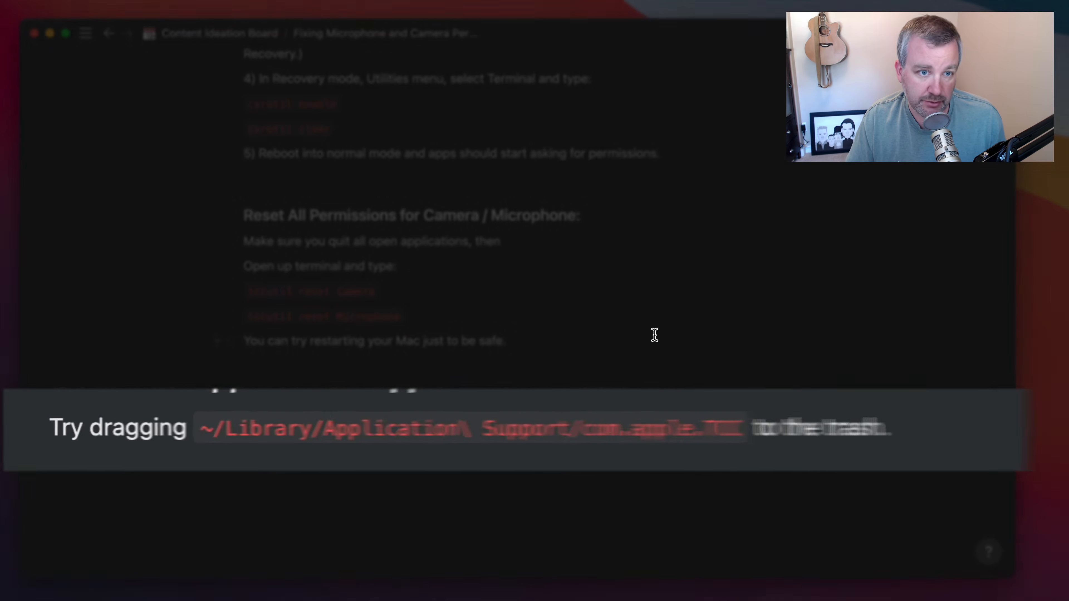
# Step: Switch to Finder, go to the folder path ~/Library/Application\ Support/ and open the Application Support folder
pyautogui.press('super+Tab')
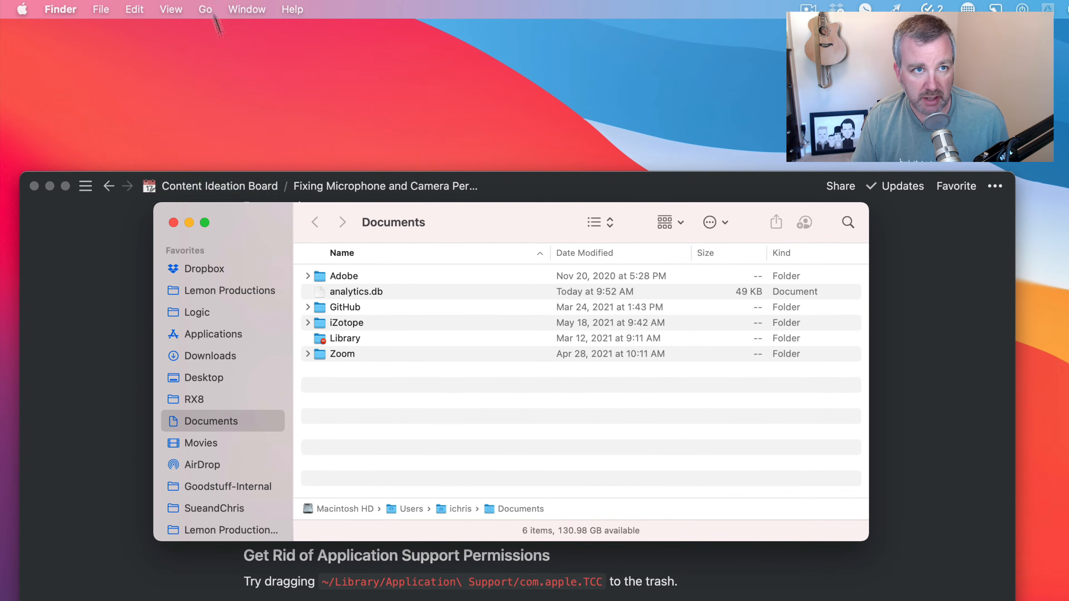
pyautogui.click(205, 9)
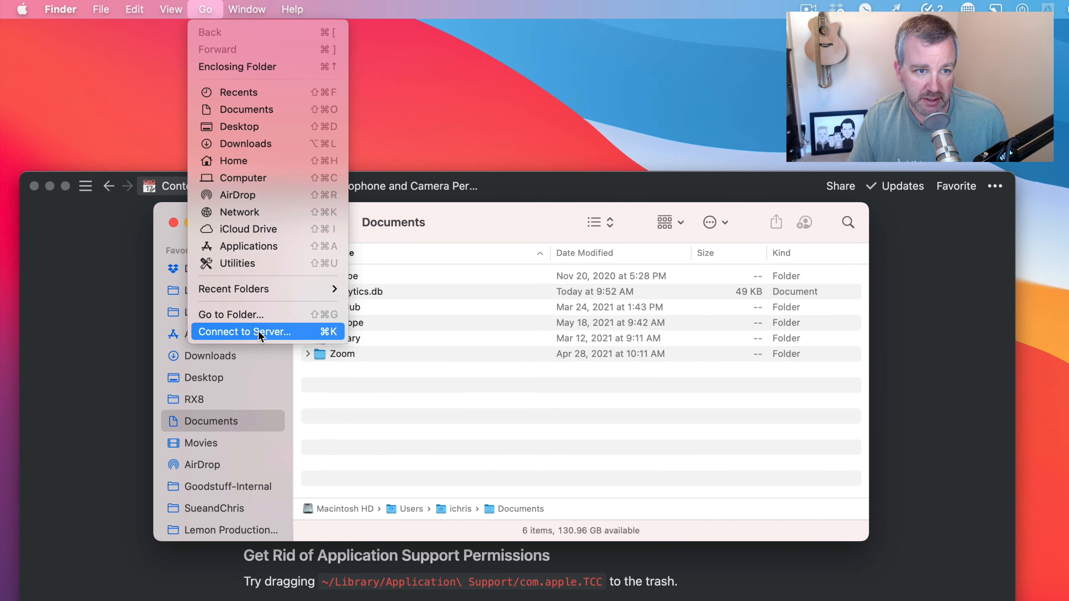
pyautogui.click(257, 313)
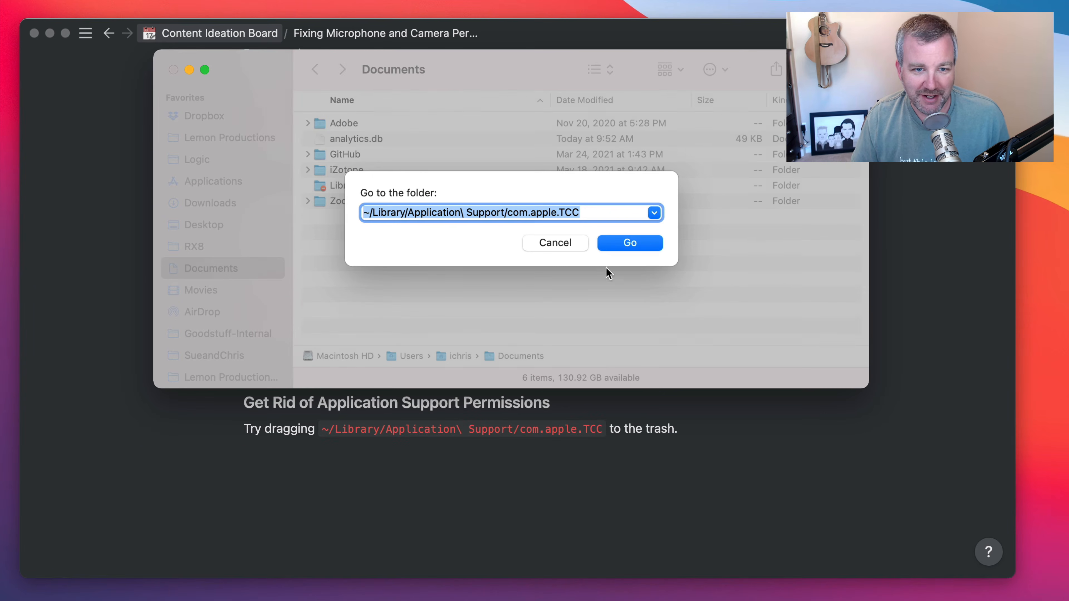
pyautogui.click(514, 217)
pyautogui.moveTo(507, 212); pyautogui.dragTo(581, 213)
pyautogui.press('BackSpace')
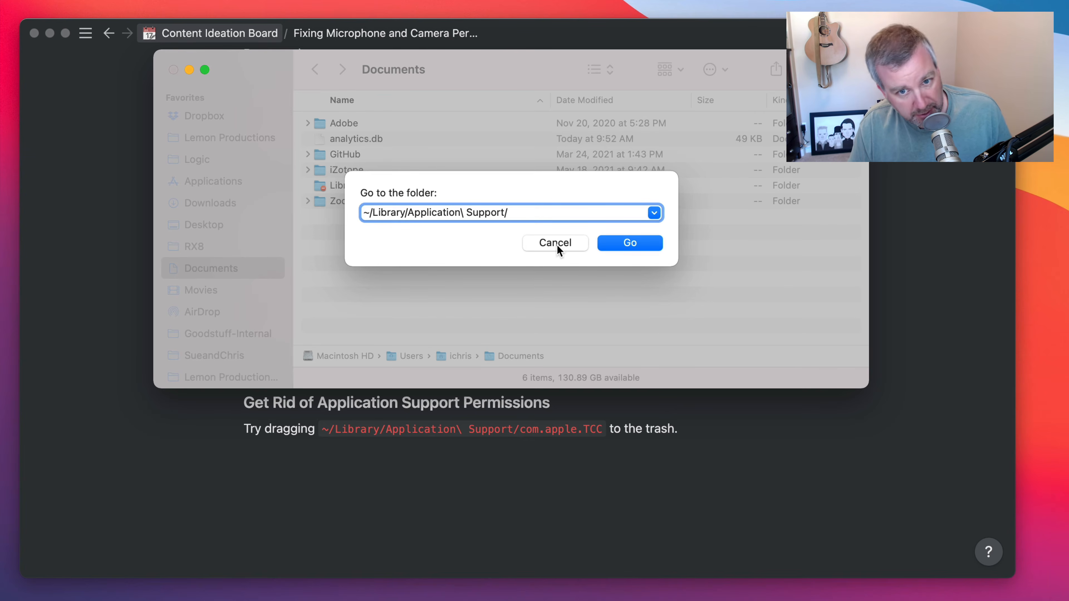
pyautogui.click(635, 249)
pyautogui.click(396, 185)
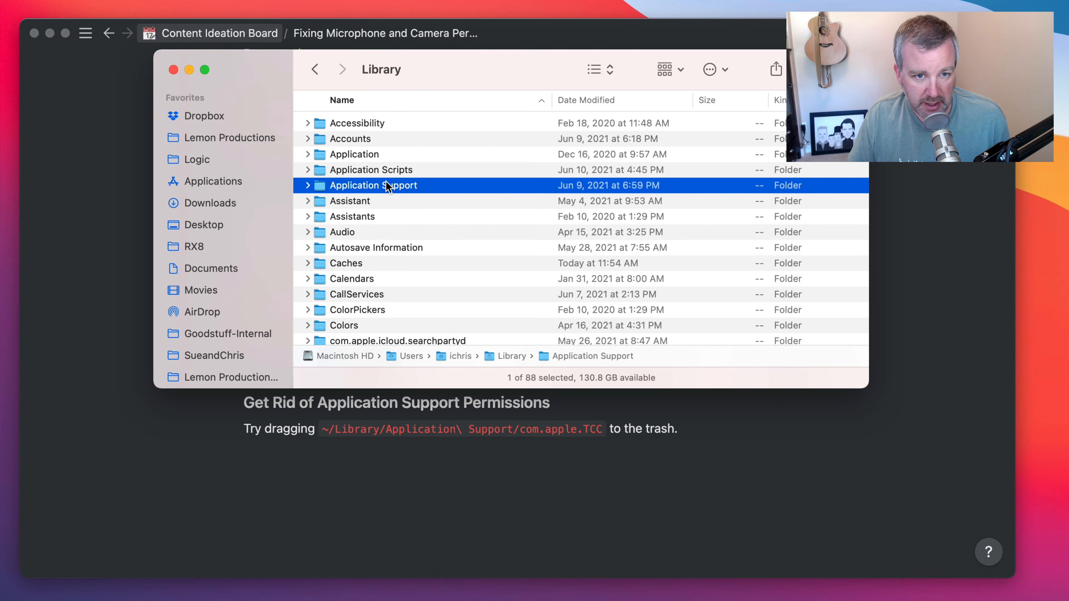
pyautogui.doubleClick(387, 185)
# Step: Find and select the com.apple.TCC folder, and show its Move to Trash option without trashing the folder
pyautogui.scroll(3, 437, 248)
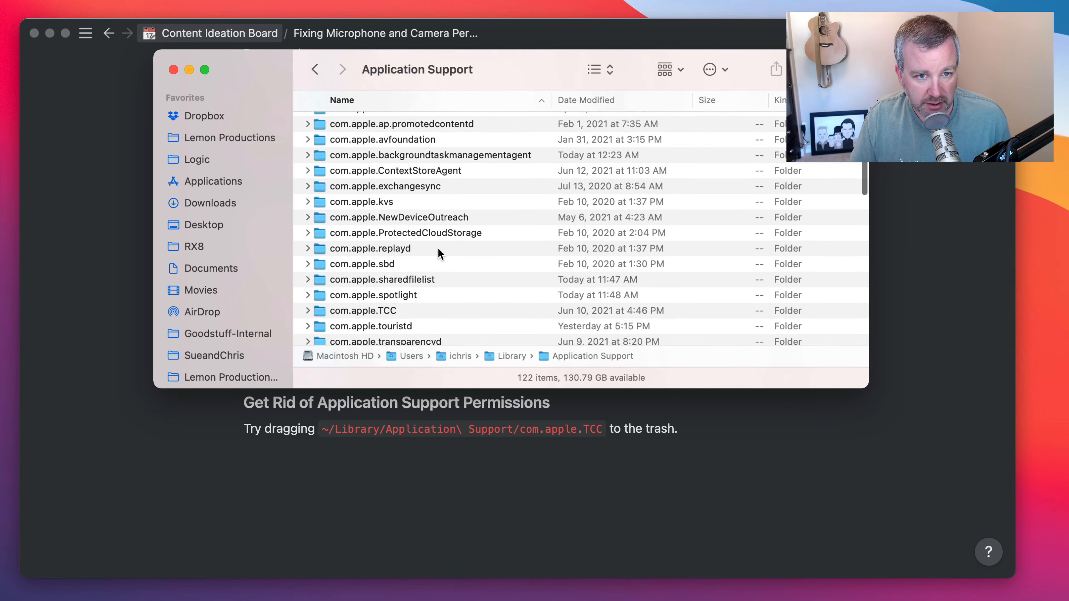
pyautogui.scroll(3, 438, 247)
pyautogui.scroll(-4, 438, 248)
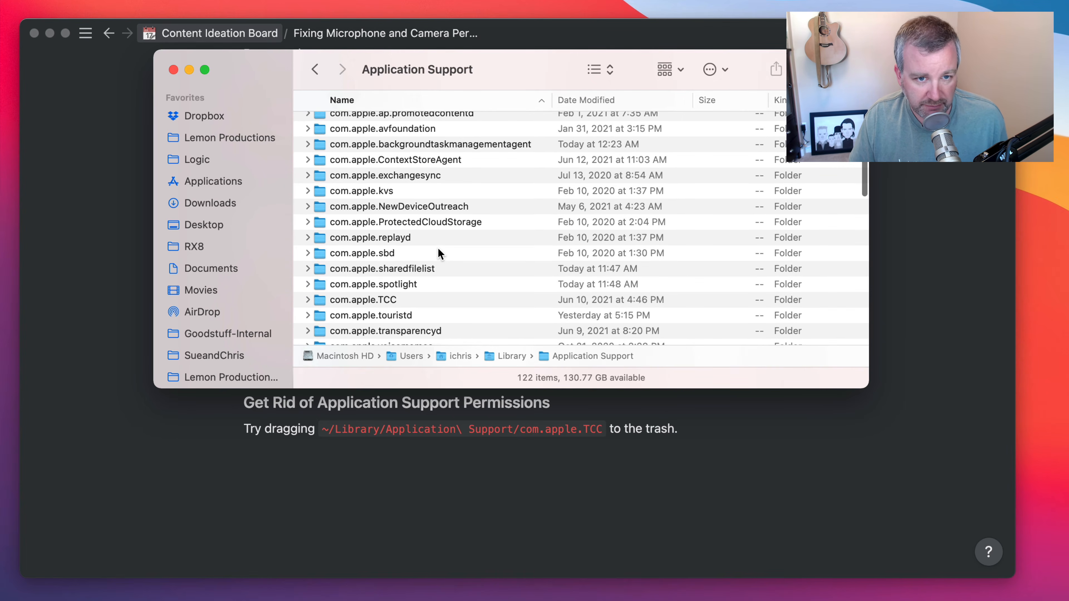
pyautogui.scroll(-3, 437, 248)
pyautogui.scroll(3, 442, 241)
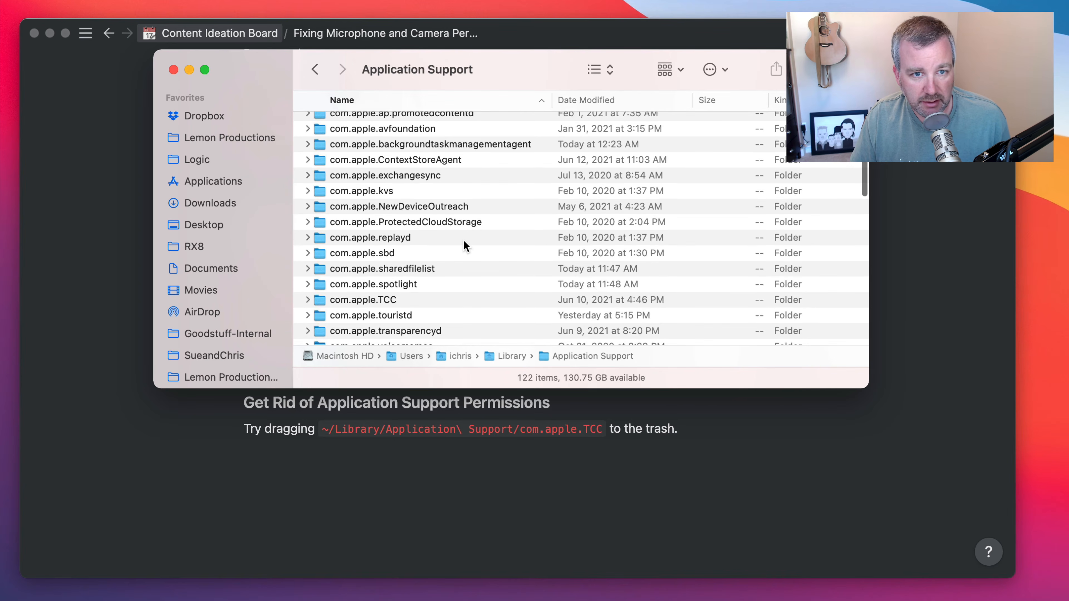
pyautogui.scroll(2, 464, 244)
pyautogui.scroll(-5, 465, 243)
pyautogui.click(408, 203)
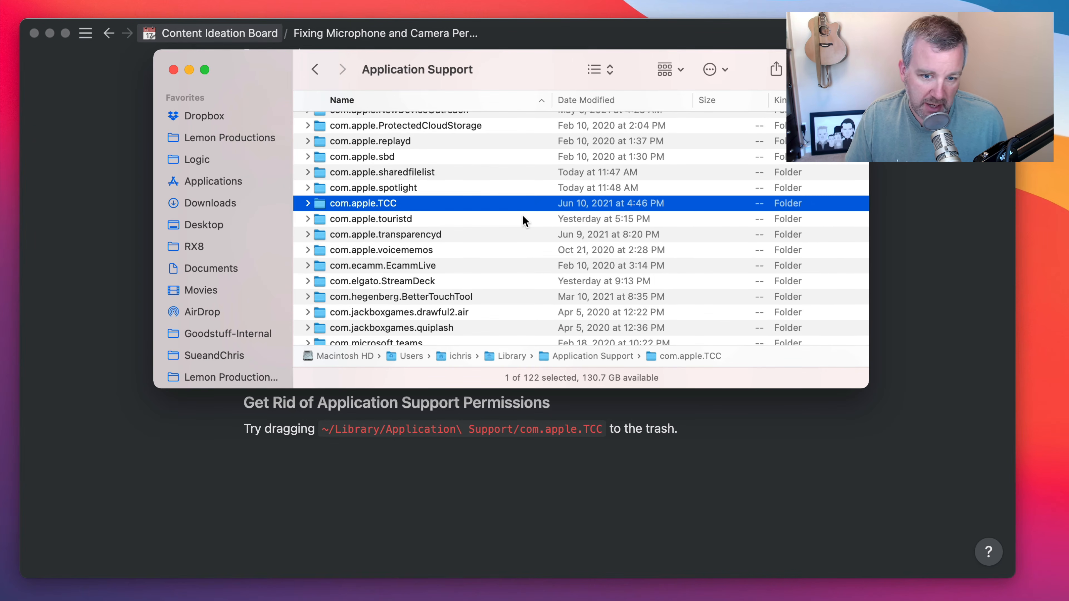
pyautogui.rightClick(401, 204)
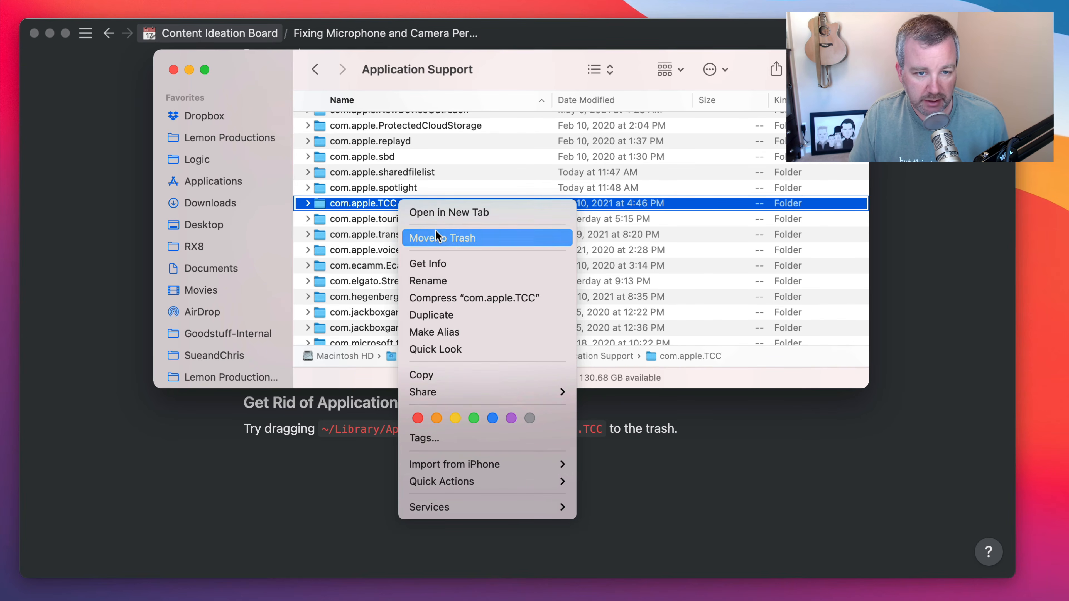
pyautogui.click(372, 181)
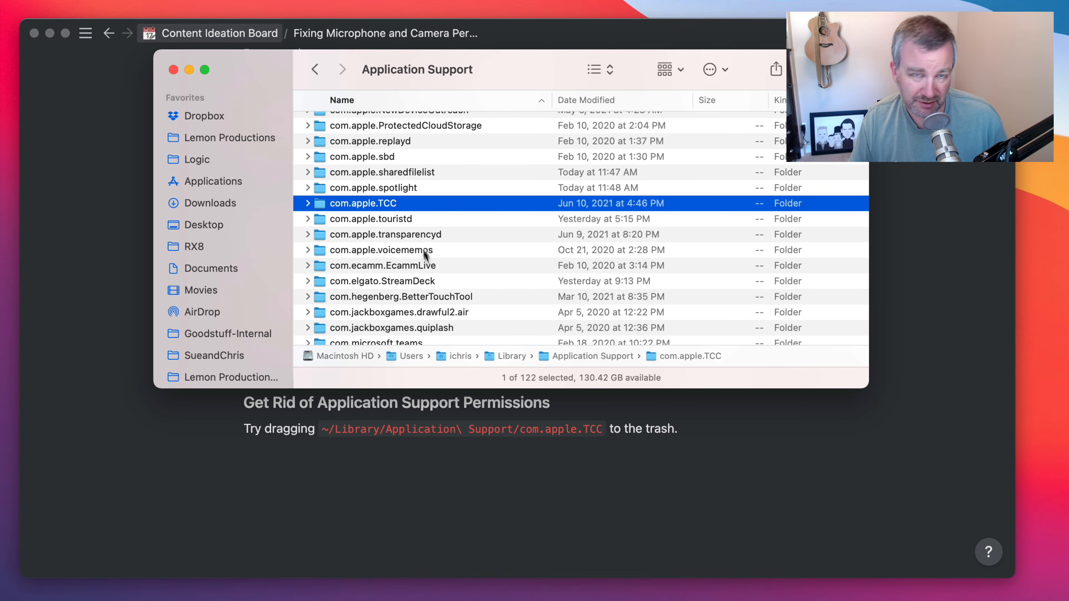
# Step: Switch to the Security & Privacy settings and examine the list of apps allowed to access the camera
pyautogui.press('super+Tab')
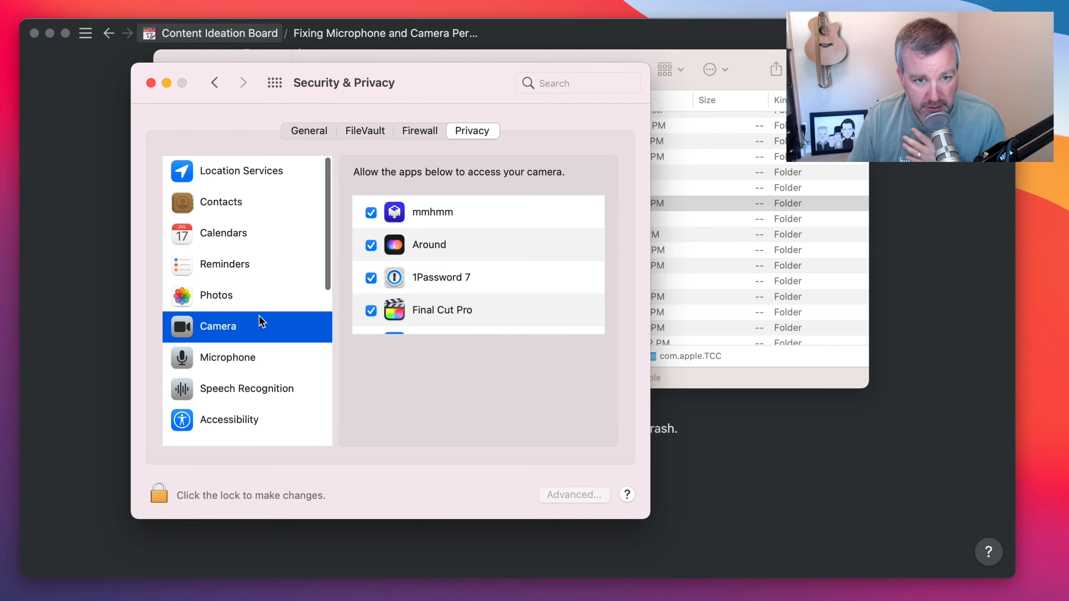
pyautogui.click(251, 354)
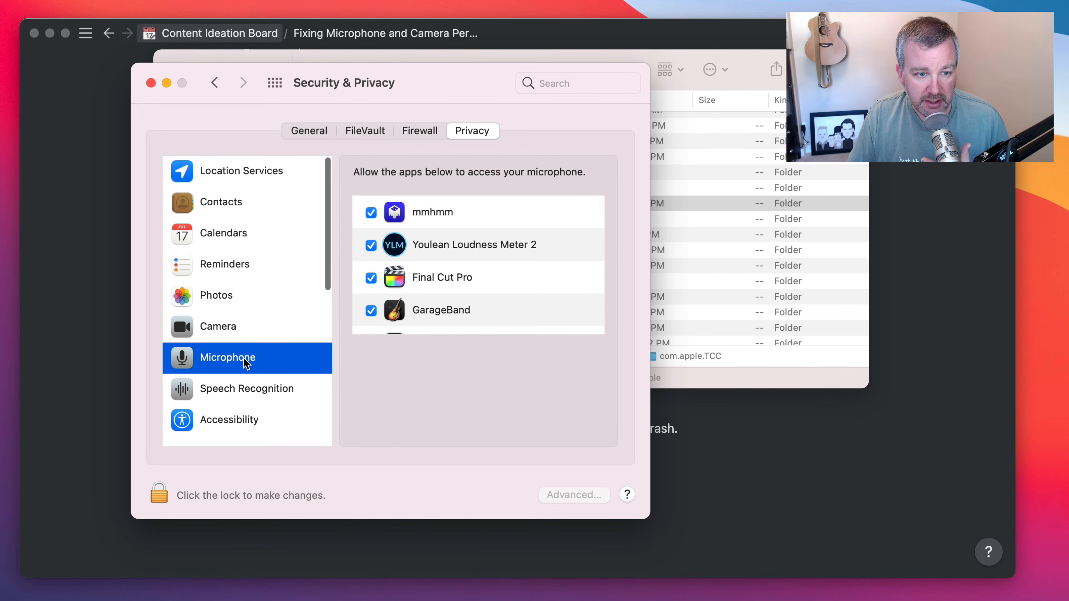
pyautogui.click(237, 333)
pyautogui.scroll(-10, 461, 262)
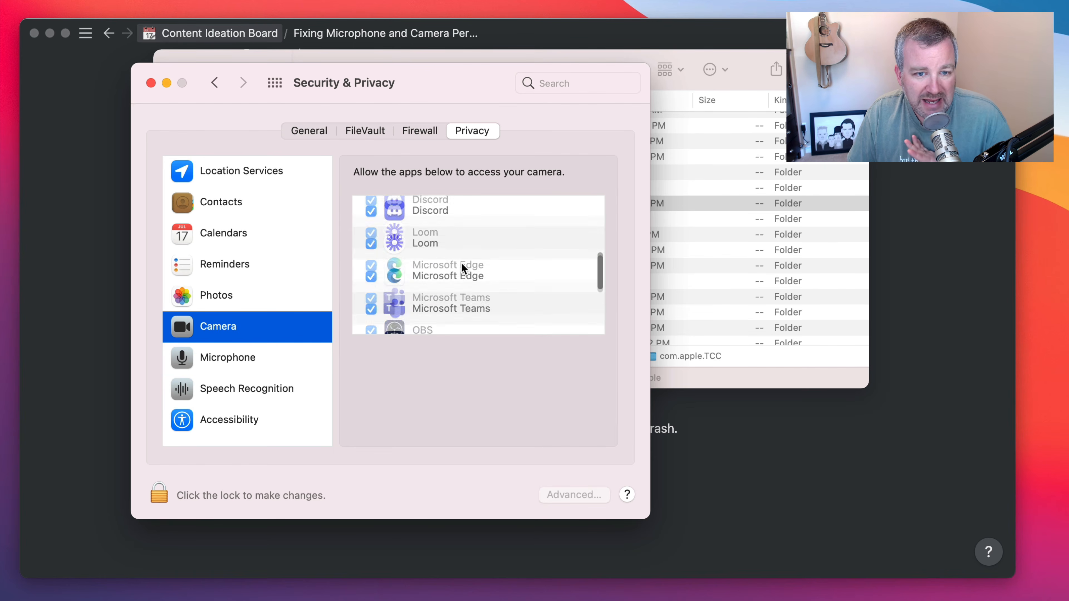
pyautogui.scroll(-6, 460, 262)
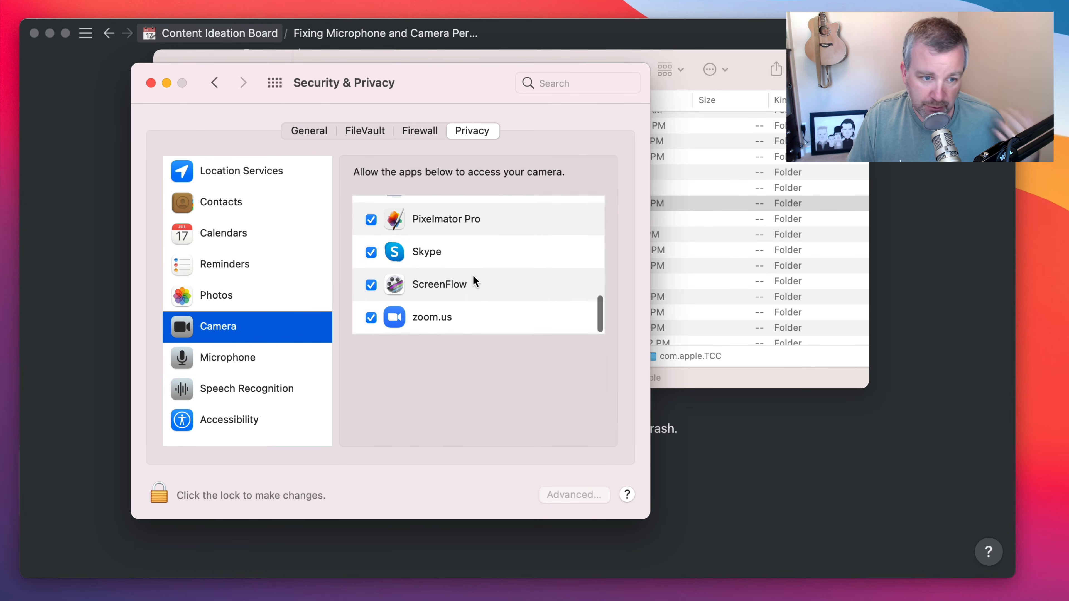
pyautogui.scroll(1, 472, 276)
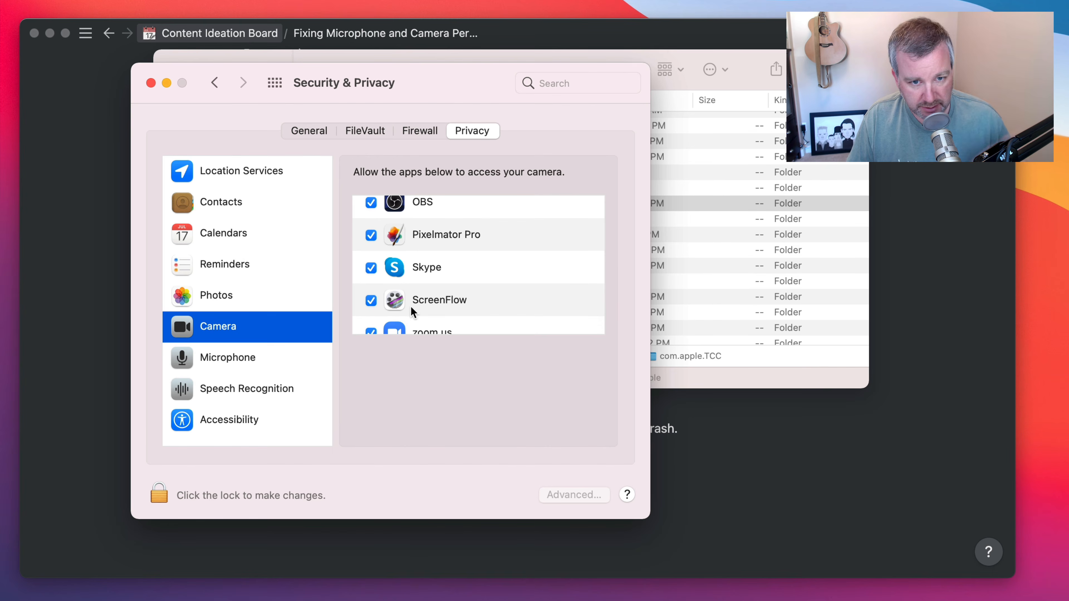
pyautogui.scroll(5, 498, 258)
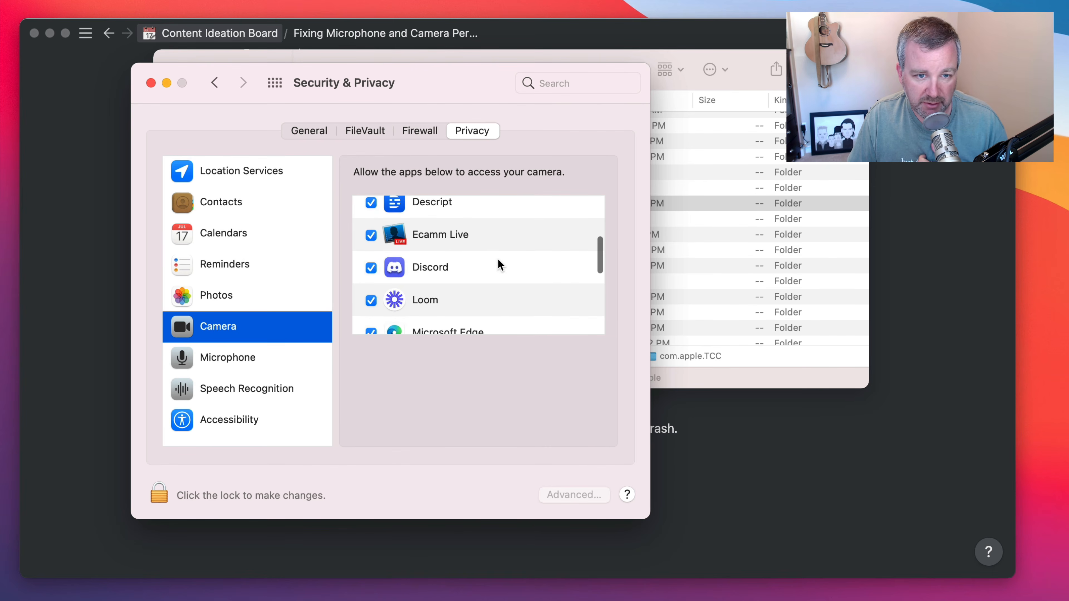
pyautogui.scroll(2, 497, 258)
pyautogui.scroll(-2, 498, 258)
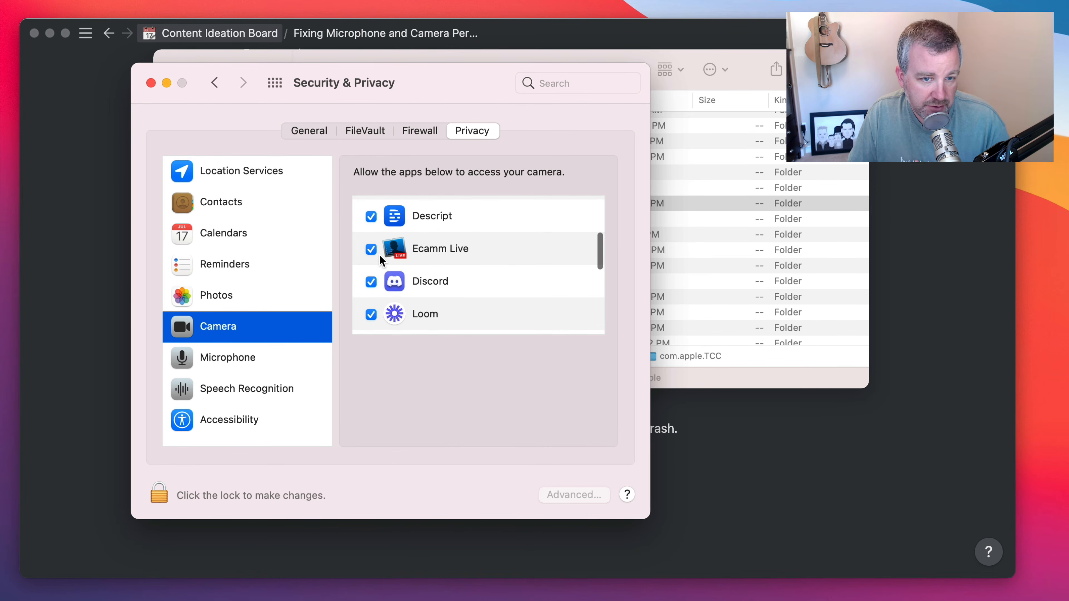
pyautogui.scroll(-5, 463, 274)
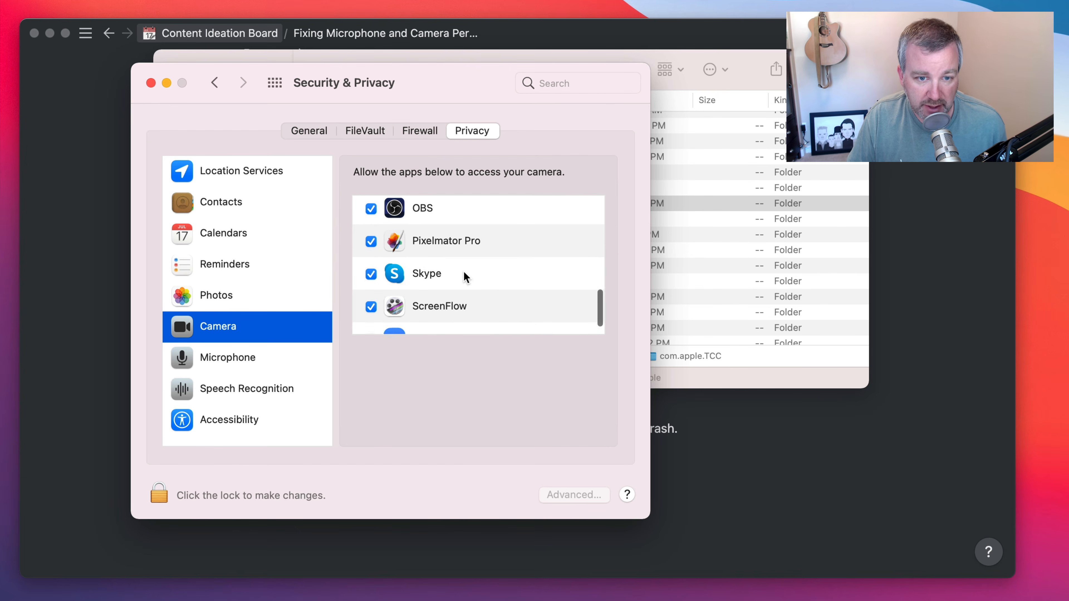
pyautogui.scroll(-1, 465, 276)
# Step: Show the Microphone privacy settings and examine the list of apps allowed to access the microphone
pyautogui.click(284, 358)
pyautogui.scroll(2, 471, 304)
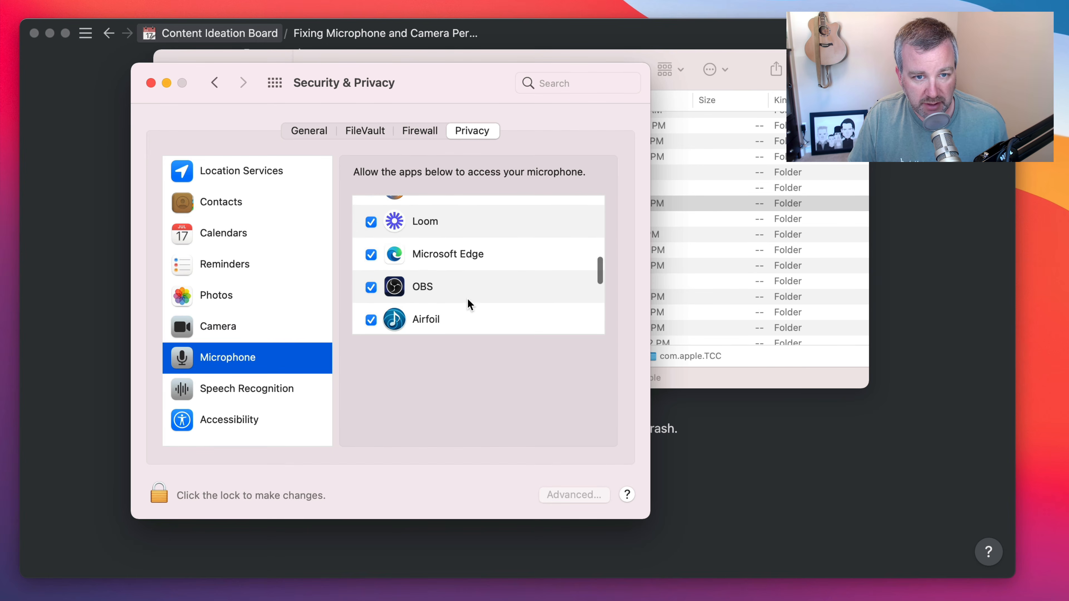
pyautogui.scroll(-5, 468, 300)
pyautogui.scroll(5, 469, 299)
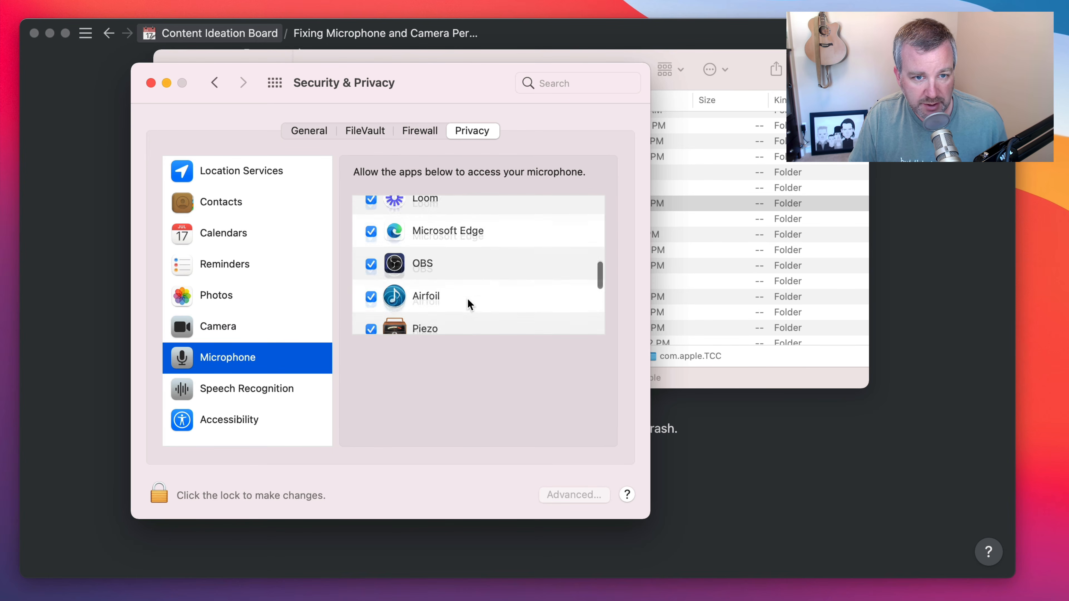
pyautogui.scroll(5, 468, 298)
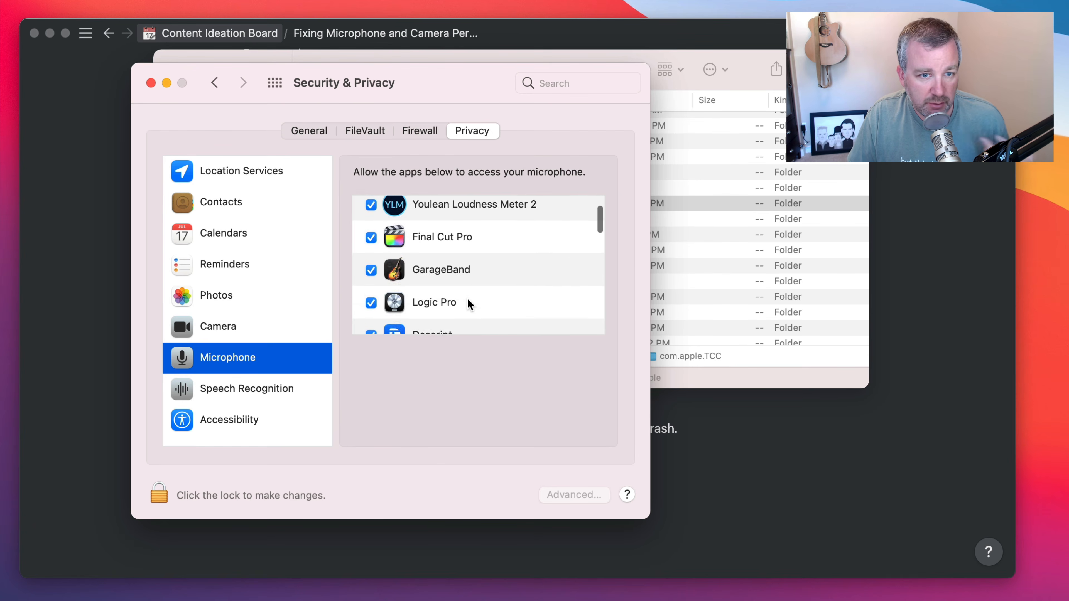
pyautogui.scroll(2, 467, 298)
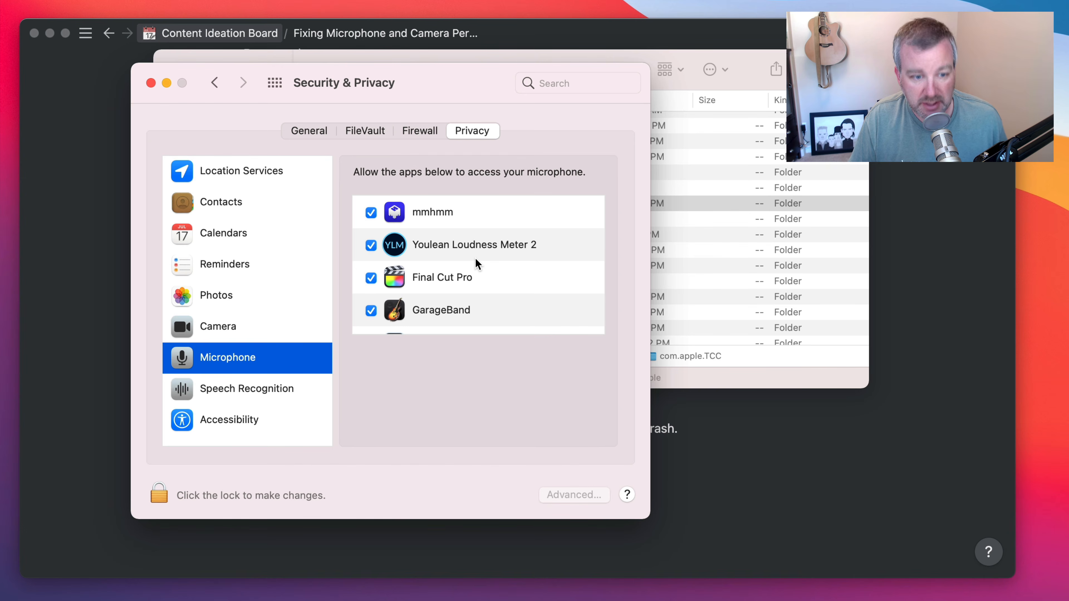
pyautogui.scroll(-4, 426, 278)
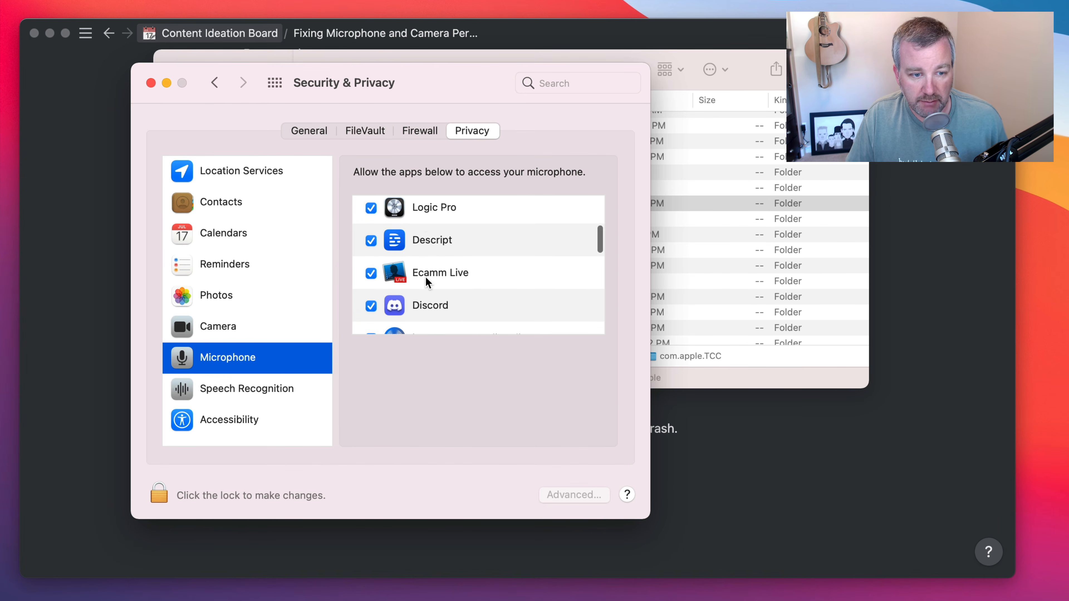
pyautogui.click(154, 501)
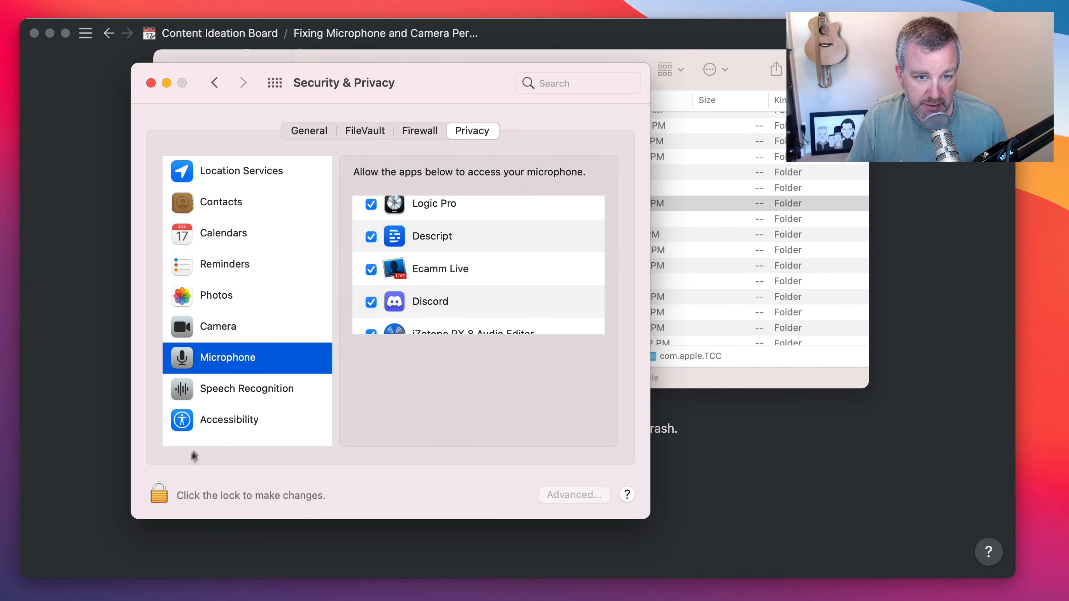
pyautogui.scroll(-3, 457, 285)
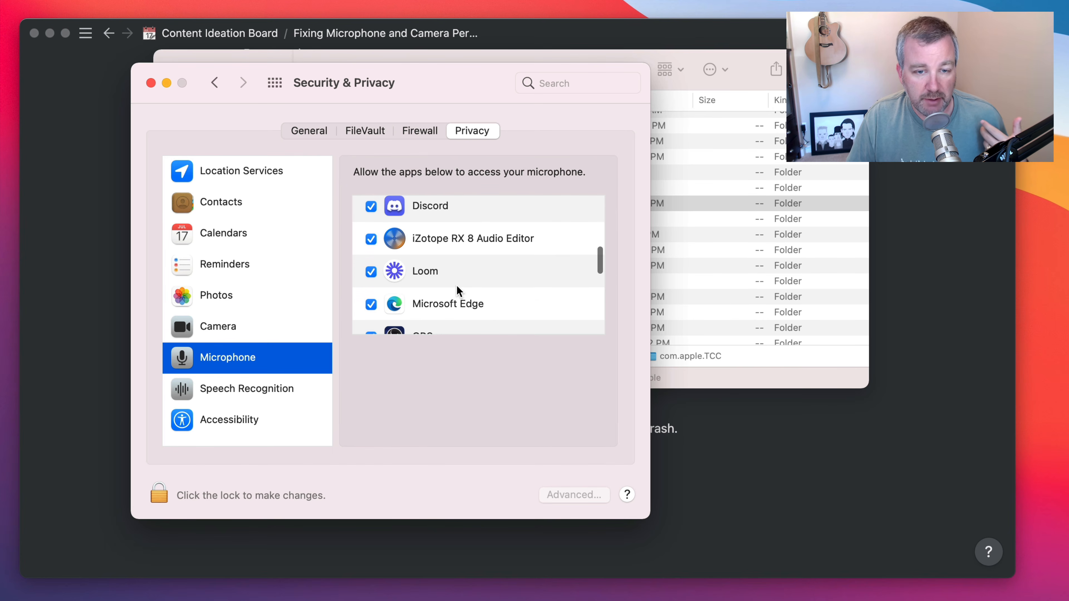
pyautogui.scroll(-5, 457, 288)
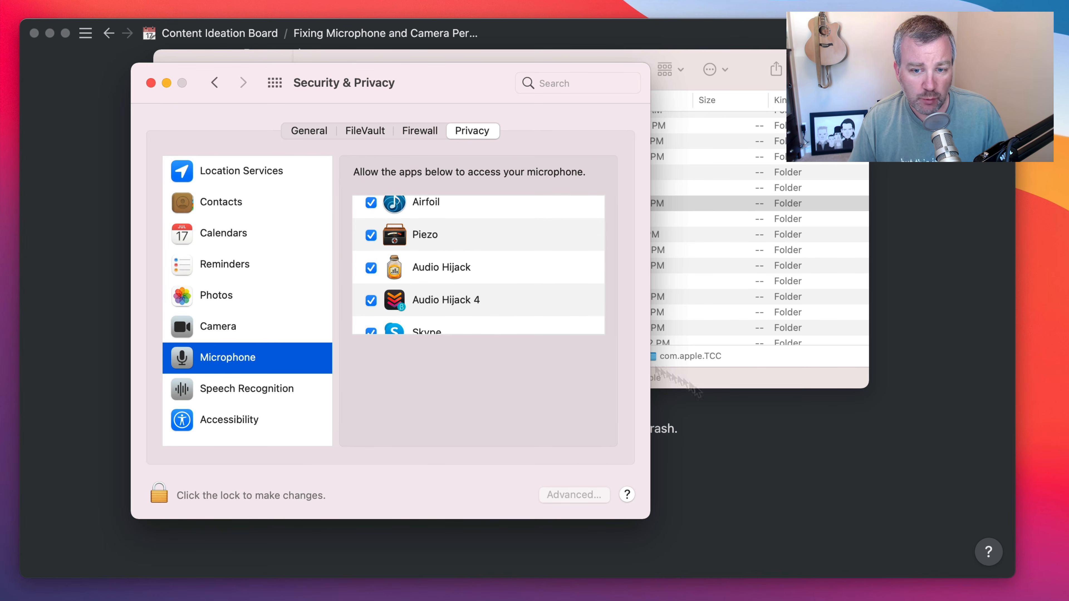
# Step: Return to the notes and review the instructions for resetting NVRAM or PRAM and checking whether SIP is disabled
pyautogui.click(743, 480)
pyautogui.scroll(10, 744, 482)
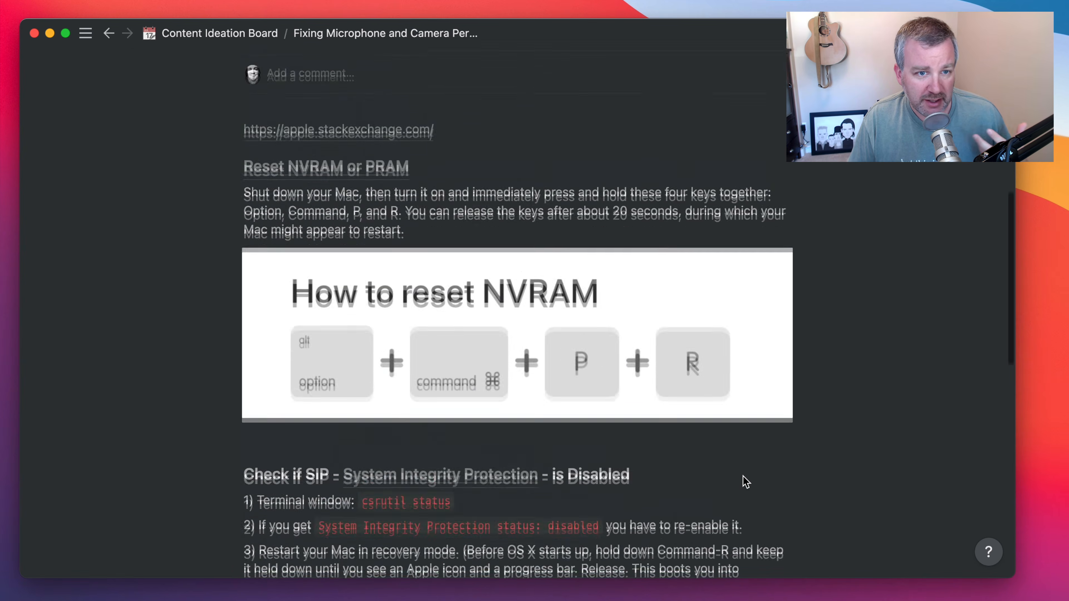
pyautogui.scroll(-3, 746, 481)
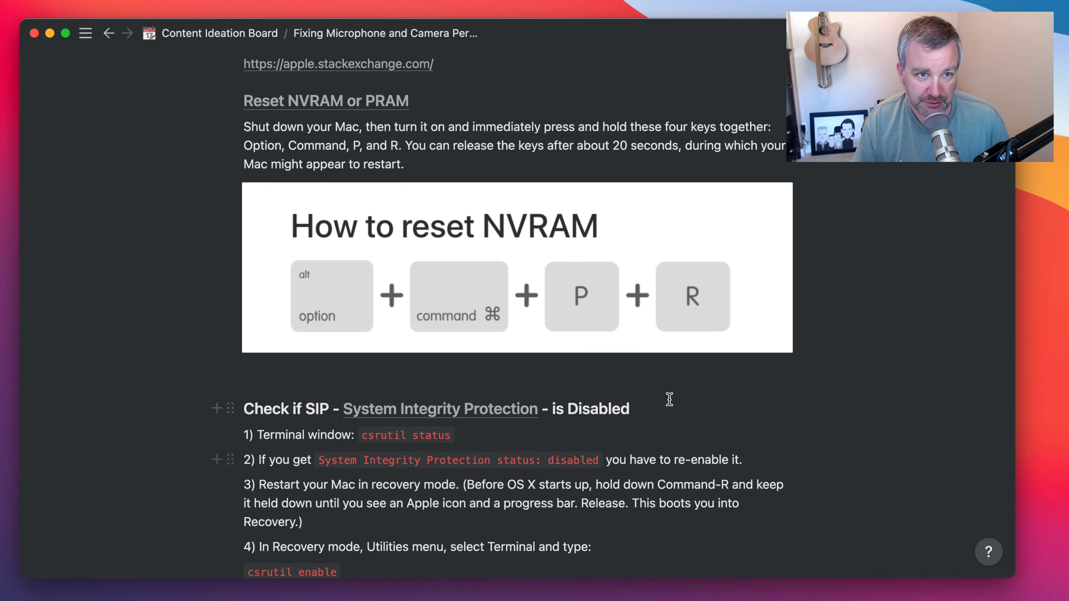
pyautogui.scroll(5, 670, 398)
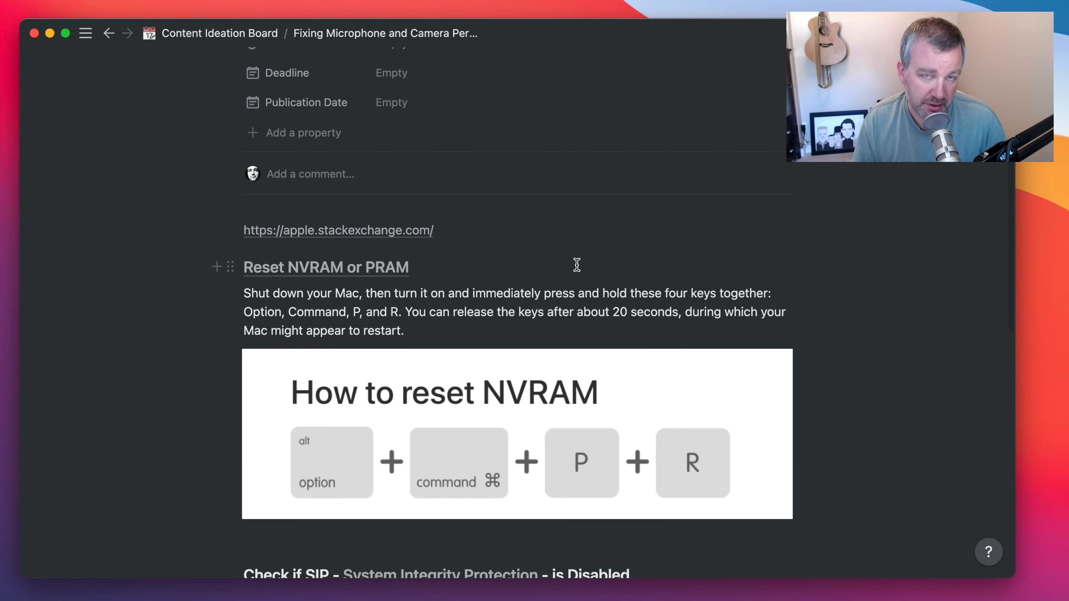